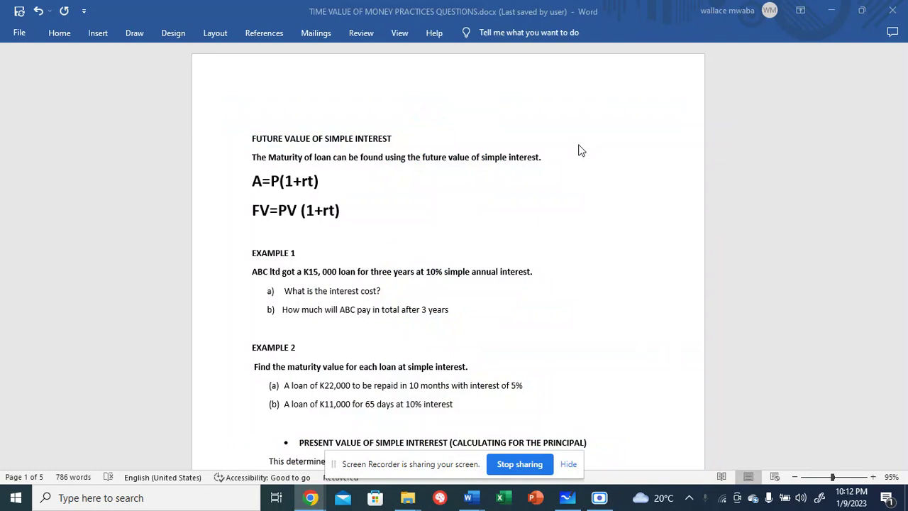
# - Select the '3 years' text in question b) and place the caret after it
pyautogui.click(423, 133)
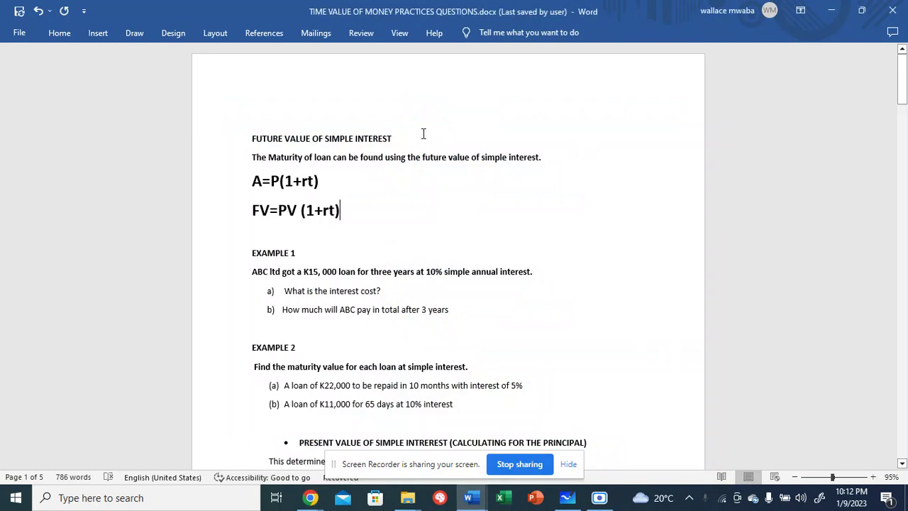
pyautogui.click(402, 141)
pyautogui.click(450, 245)
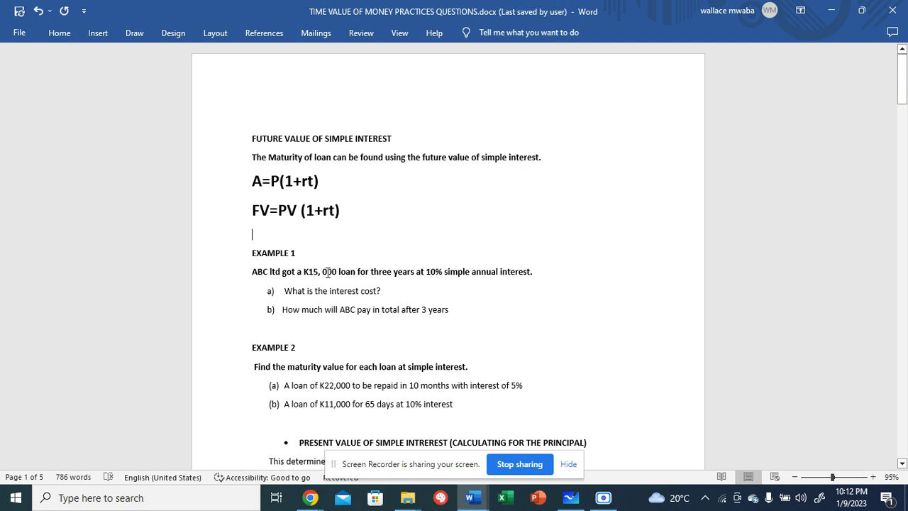
pyautogui.click(303, 313)
pyautogui.moveTo(422, 310); pyautogui.dragTo(441, 315)
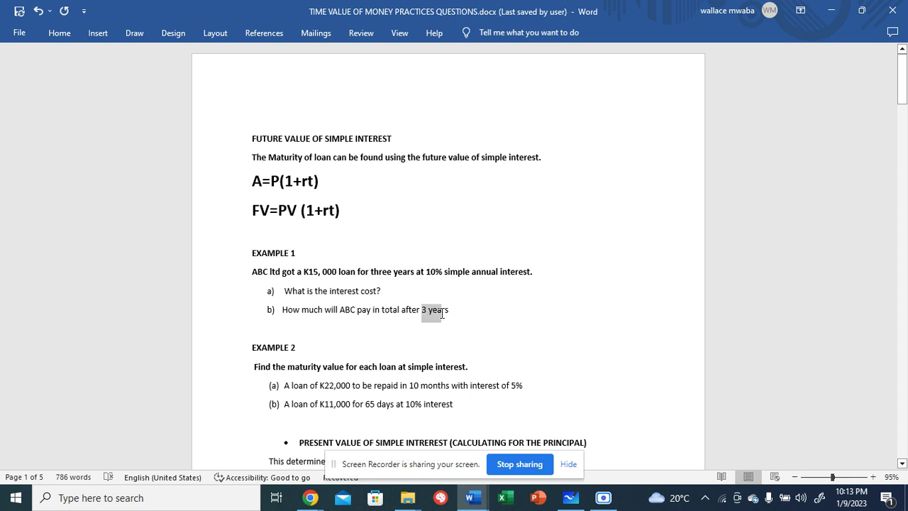
pyautogui.click(459, 315)
# - Add an unnumbered 'Solutions' line at the left margin below question b)
pyautogui.press('Return')
pyautogui.press('BackSpace')
pyautogui.press('Return')
pyautogui.press('BackSpace')
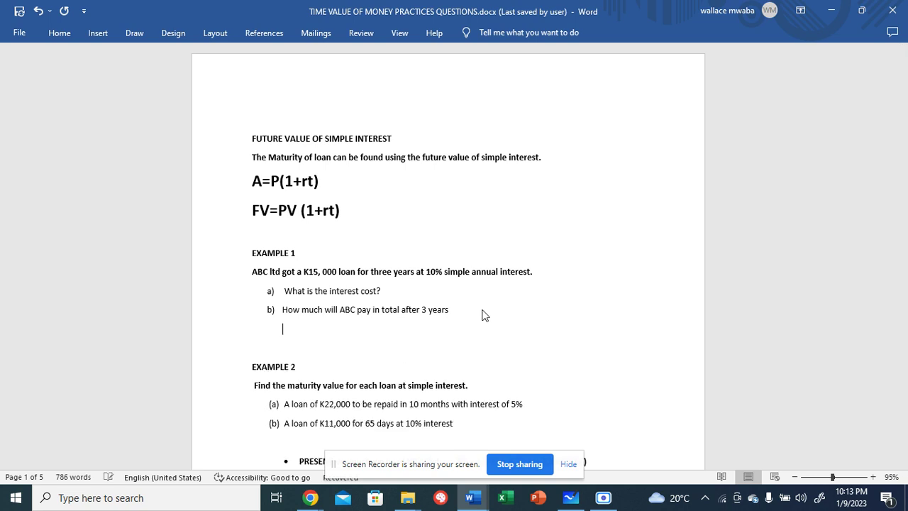
pyautogui.press('BackSpace')
pyautogui.press('Return')
pyautogui.write('so')
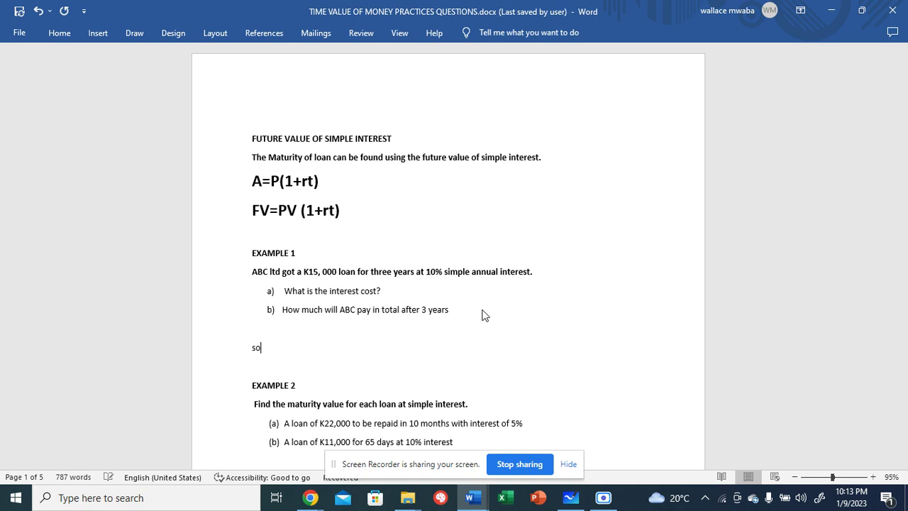
pyautogui.write('lution')
pyautogui.write('s')
# - Below Solutions, write I=PRT with the givens P=K15,000 and r =10%
pyautogui.press('Return')
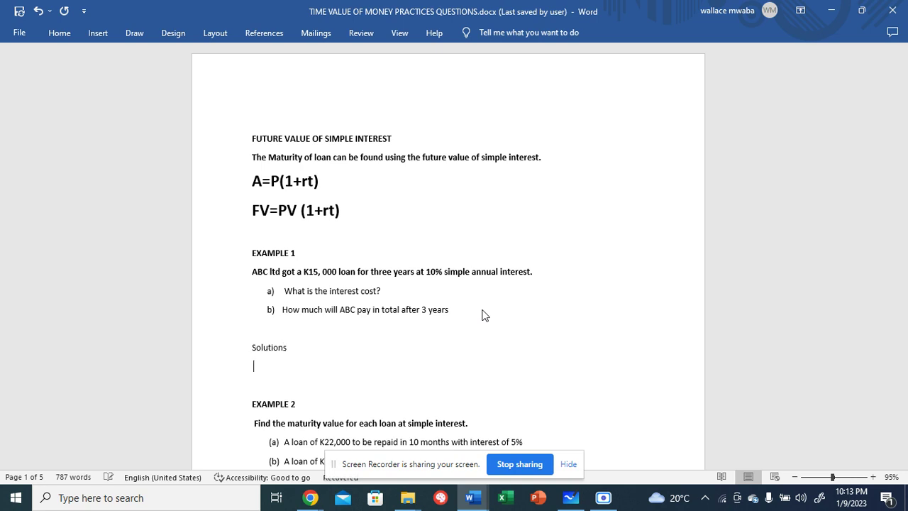
pyautogui.press('Return')
pyautogui.write('I=')
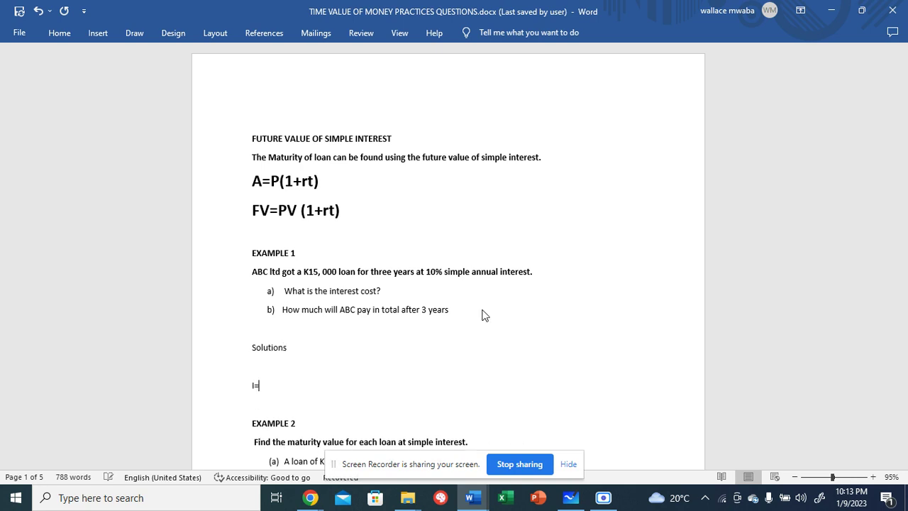
pyautogui.write('PRT                      P=K15,000  r =10%')
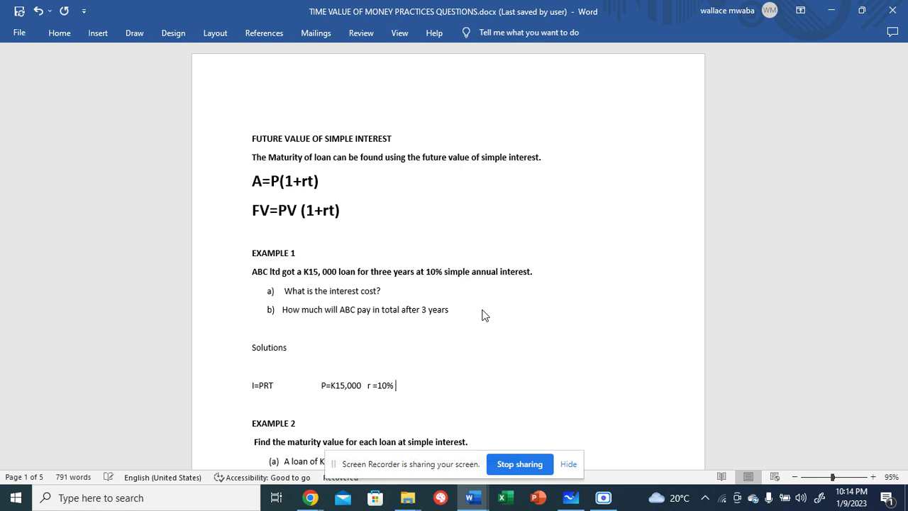
pyautogui.write(' r')
# - Add t=3 years, the working I= 15,000 x 3 x 0.1 = 4,500, and an a) label above I=PRT
pyautogui.press('BackSpace')
pyautogui.press('BackSpace')
pyautogui.write('t=3 years')
pyautogui.press('Return')
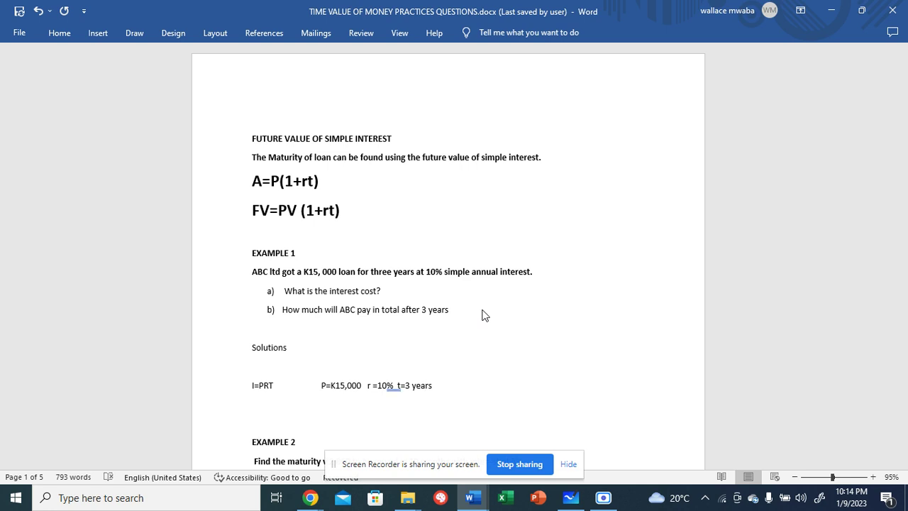
pyautogui.write('I= 15,000 x 3 x 0.1 =  4,500')
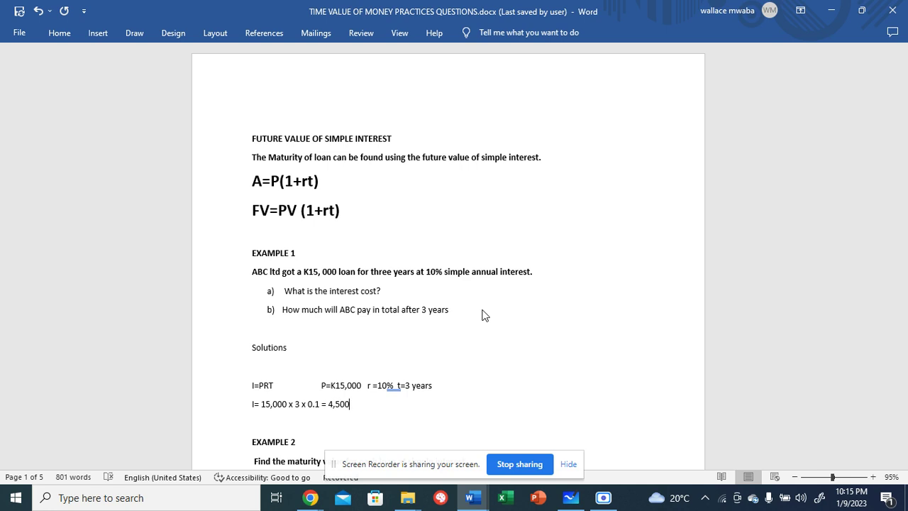
pyautogui.click(254, 369)
pyautogui.write('a)')
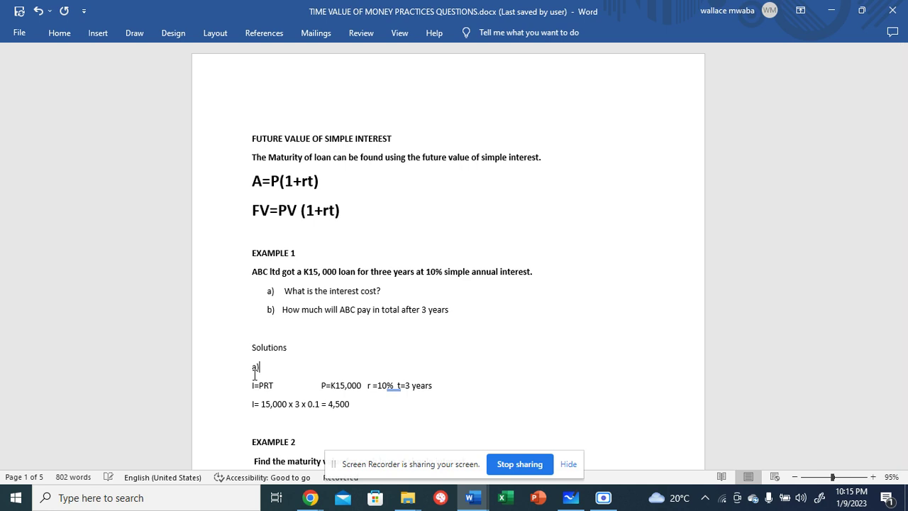
# - Start a new line below 4,500 reading 'b) FV= PV', undoing the auto-capitalization
pyautogui.click(379, 414)
pyautogui.press('Return')
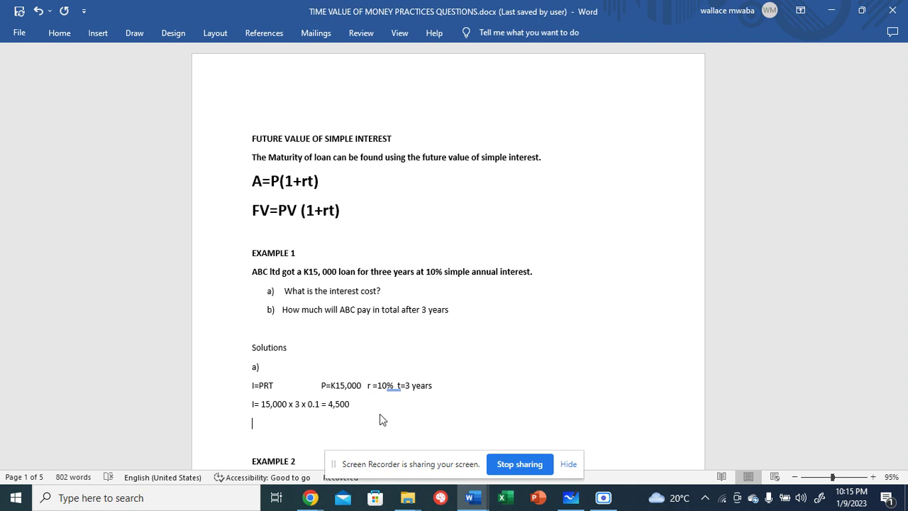
pyautogui.write('b')
pyautogui.press('BackSpace')
pyautogui.press('BackSpace')
pyautogui.write('B')
pyautogui.press('BackSpace')
pyautogui.write('b)')
pyautogui.press('BackSpace')
pyautogui.press('BackSpace')
pyautogui.write('b) ')
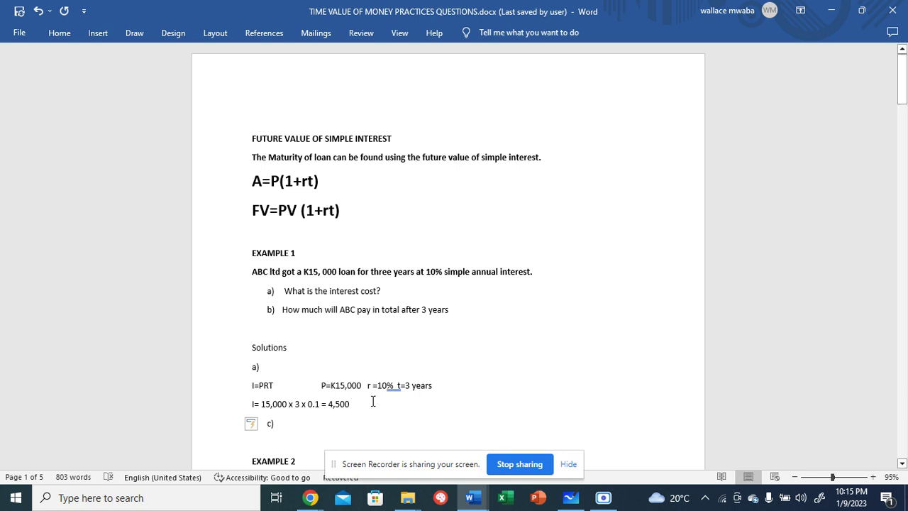
pyautogui.write('FV= ')
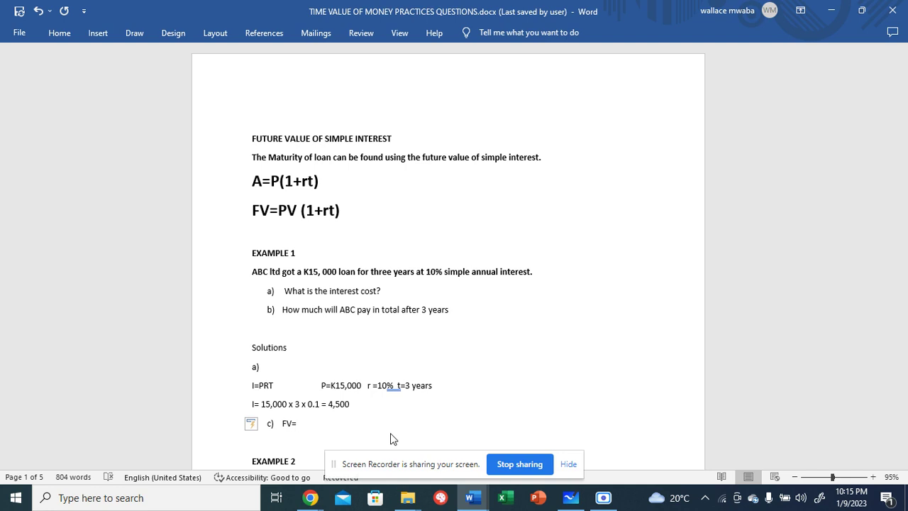
pyautogui.write('PV')
# - Extend the line to FV= PV ( 1+rt) =15,000 ( 1+ (0.1 x 3))= k19,500
pyautogui.press('BackSpace')
pyautogui.write('( 1+rt')
pyautogui.press('BackSpace')
pyautogui.press('BackSpace')
pyautogui.write('rt)    =15,000 ( 1+ (0.1 x 3')
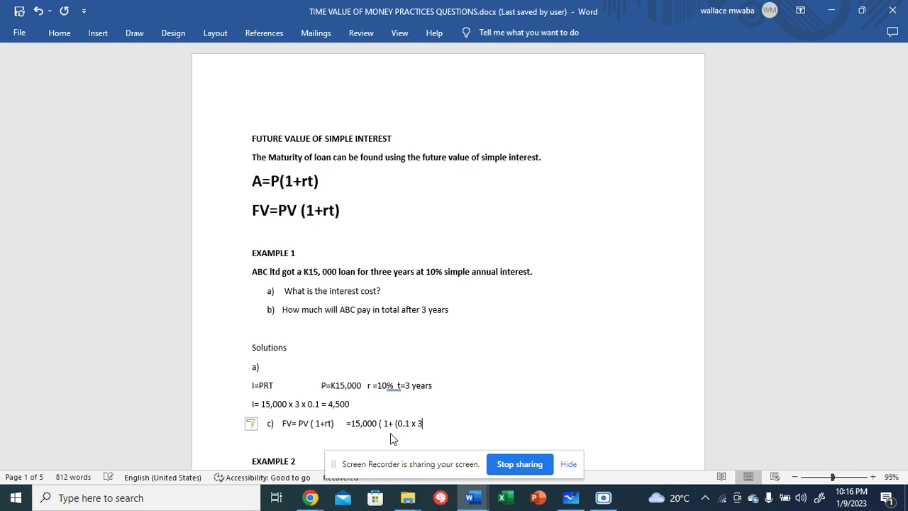
pyautogui.write('))')
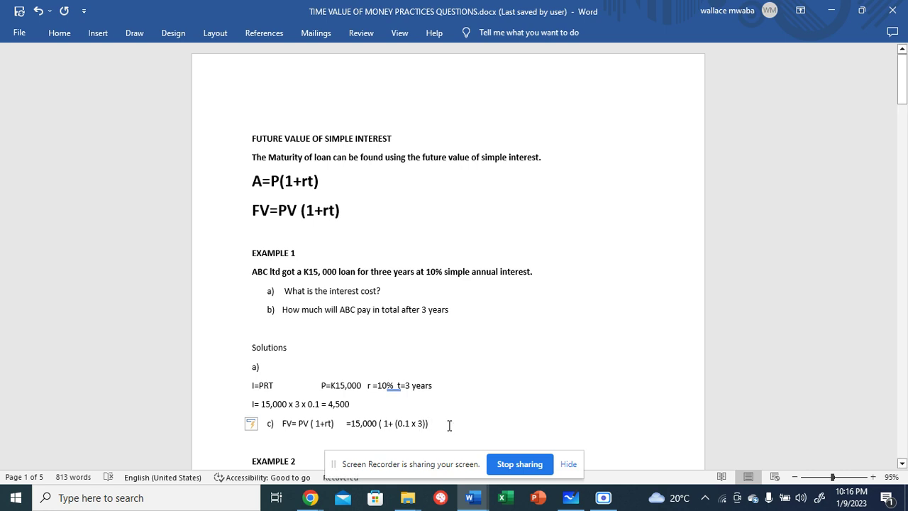
pyautogui.write('= ')
pyautogui.write('k')
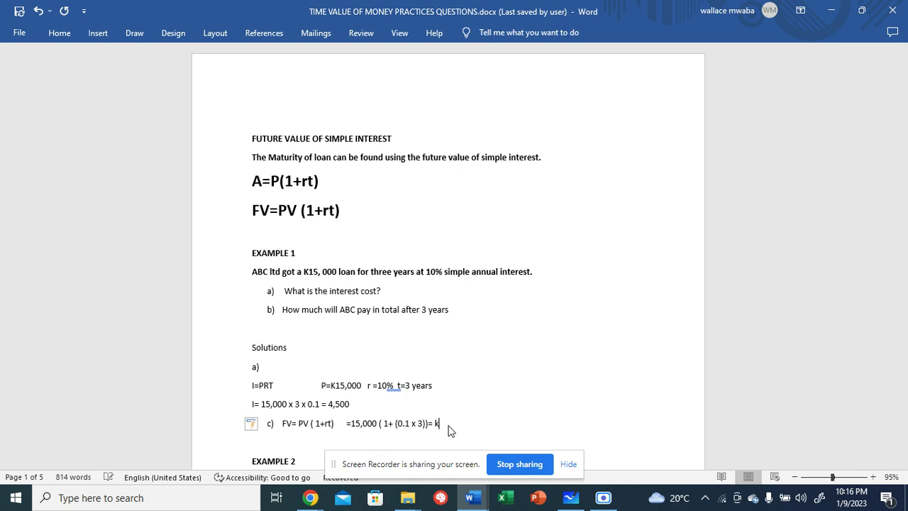
pyautogui.write('19,500')
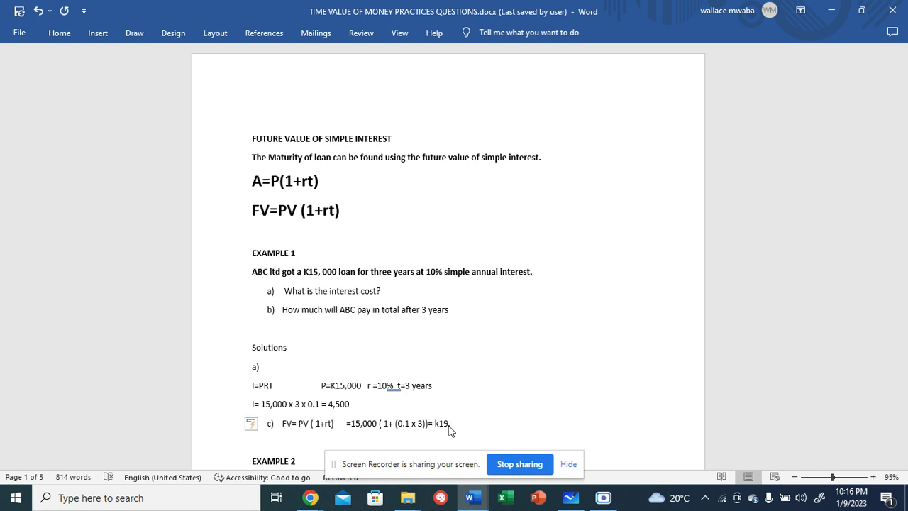